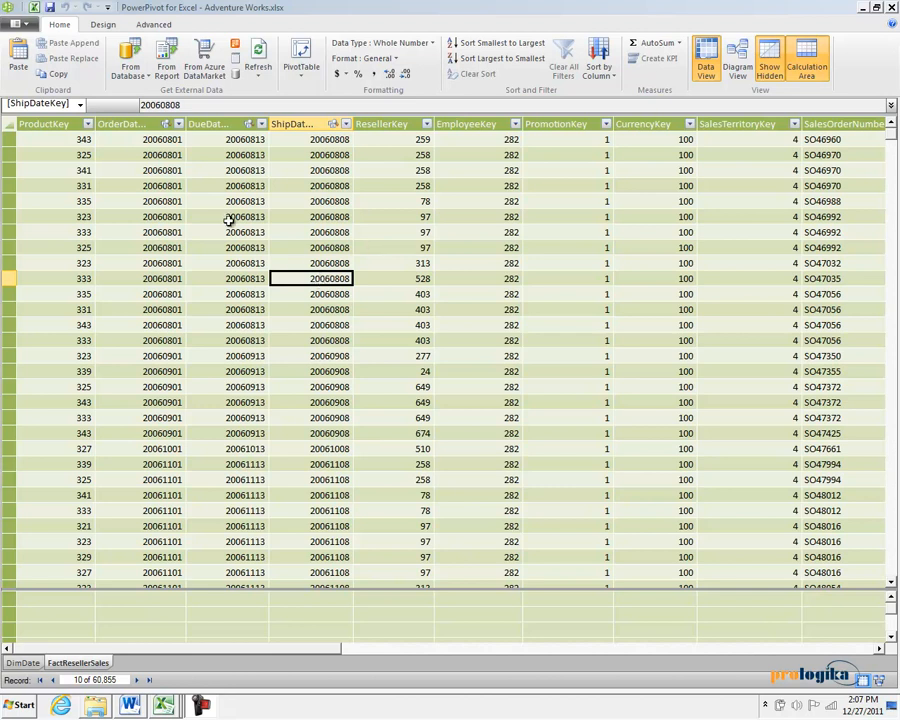
- Start an import from Analysis Services or PowerPivot, naming the connection AdventureWorksAS and setting the server to ELITE\R2
left_click(150, 80)
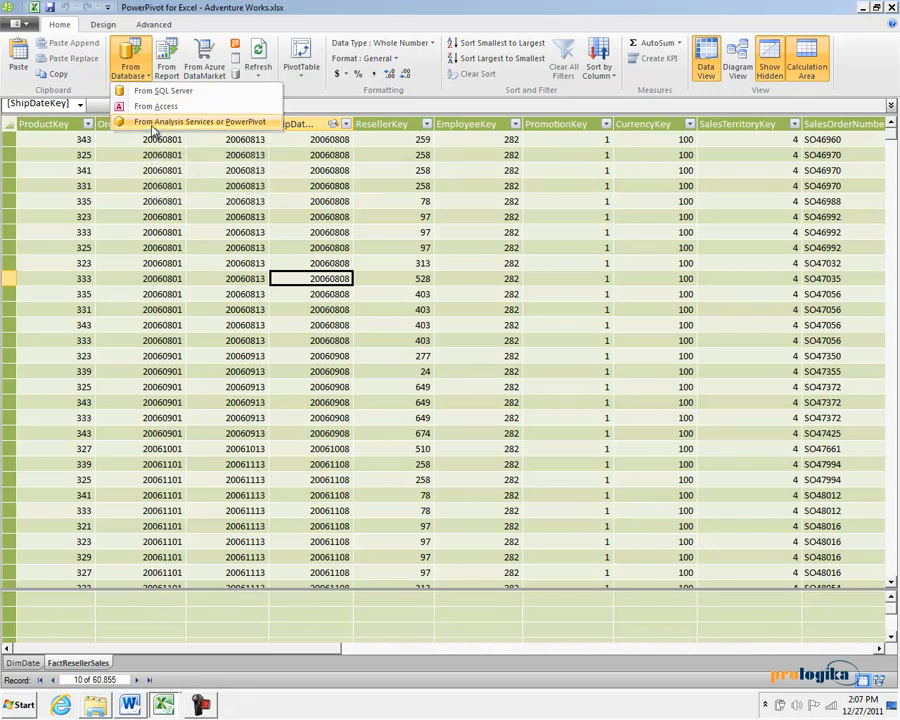
left_click(153, 124)
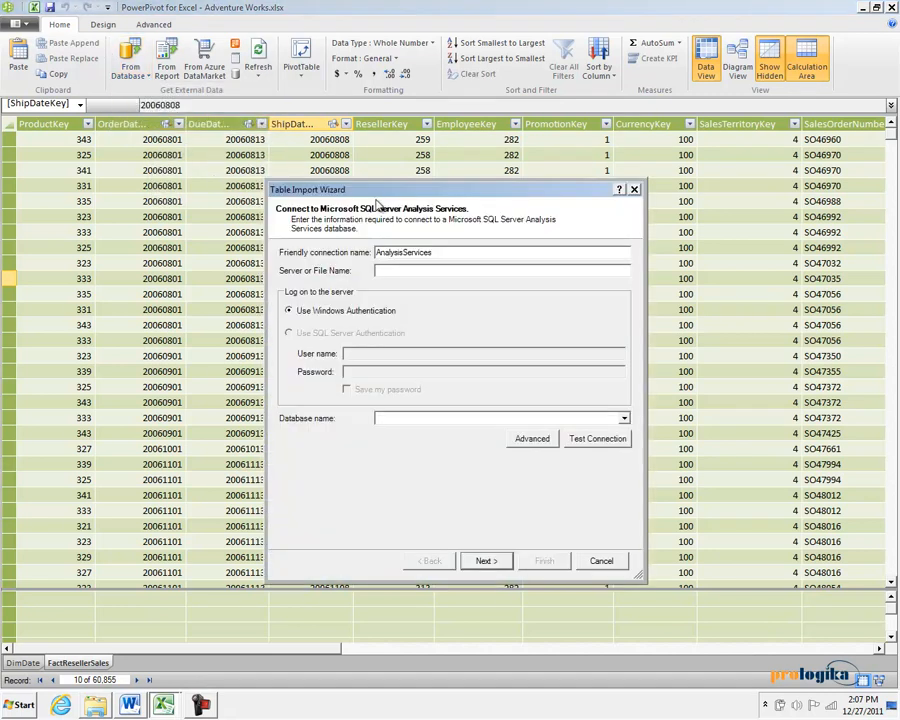
double_click(438, 252)
type("AdventureWorksAS")
left_click(402, 270)
type("ELITE")
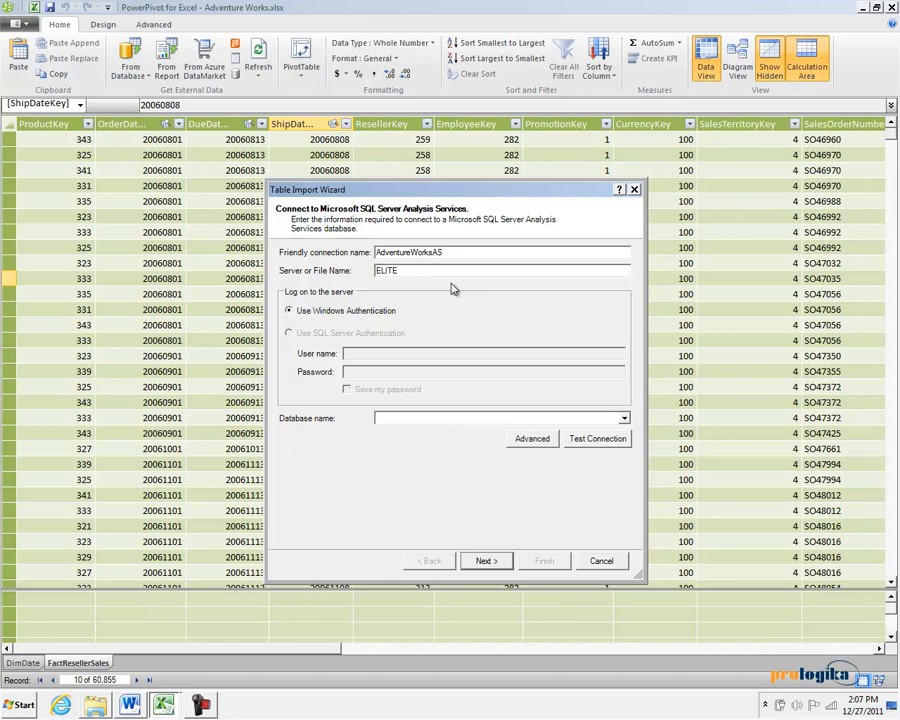
type("\\R2")
- Choose the Adventure Works DW 2008R2 database, test the connection and continue to the MDX query page
left_click(624, 421)
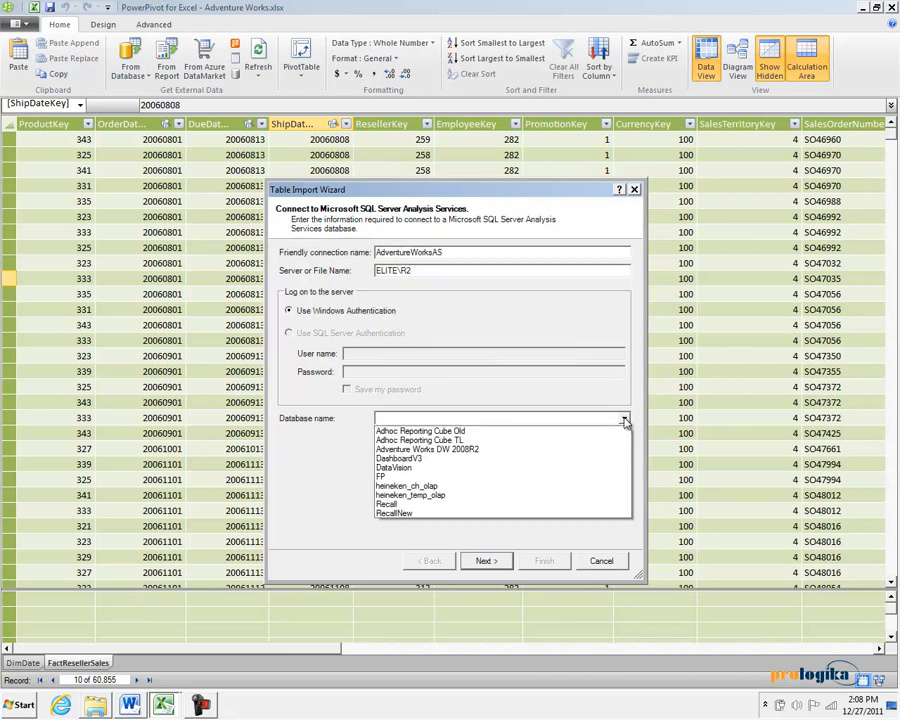
left_click(536, 452)
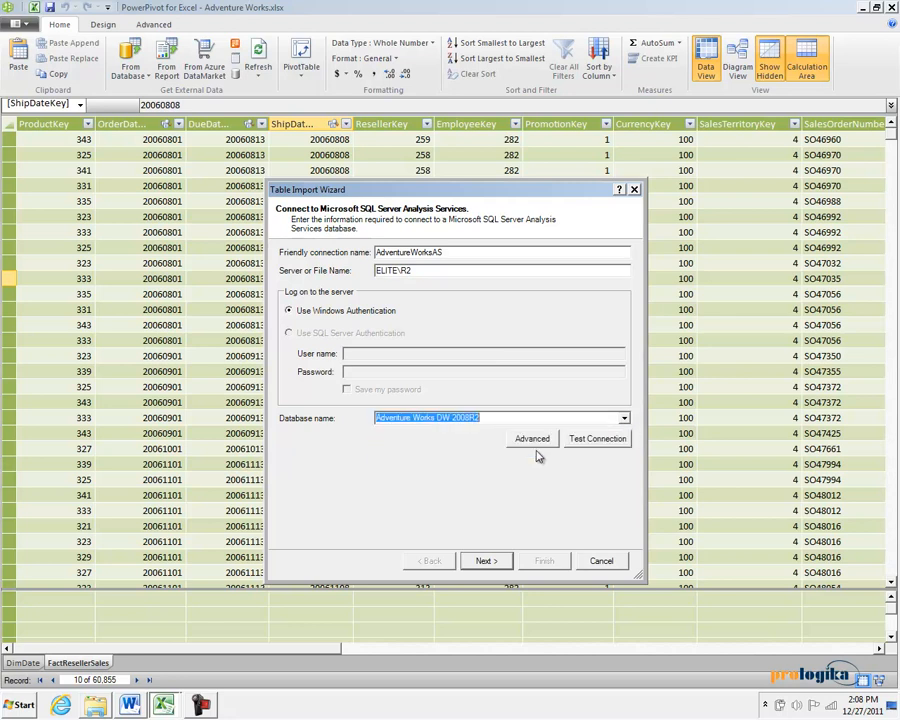
left_click(594, 440)
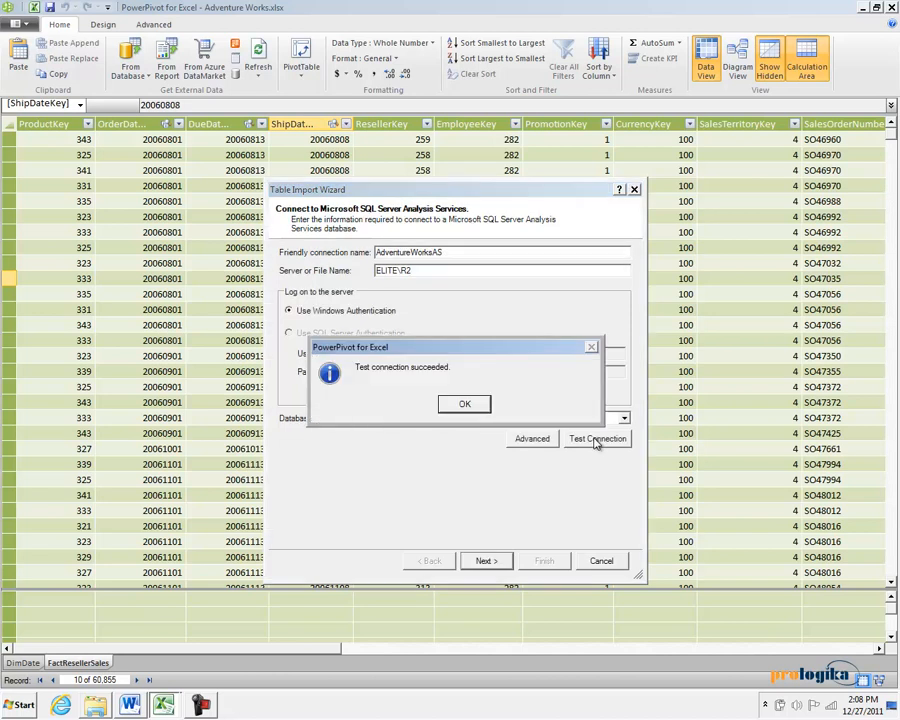
left_click(479, 407)
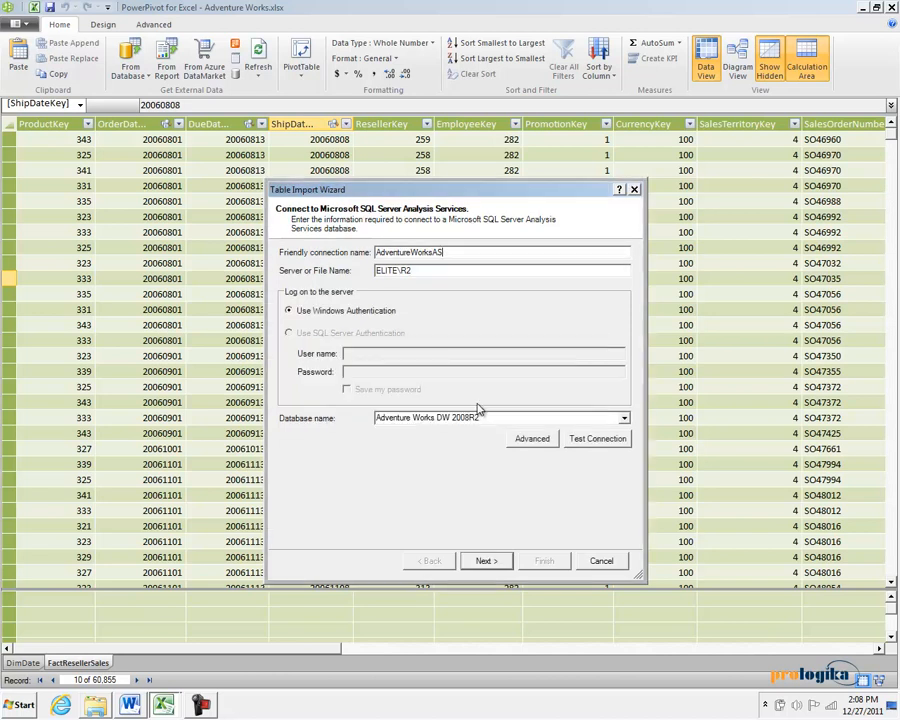
left_click(487, 563)
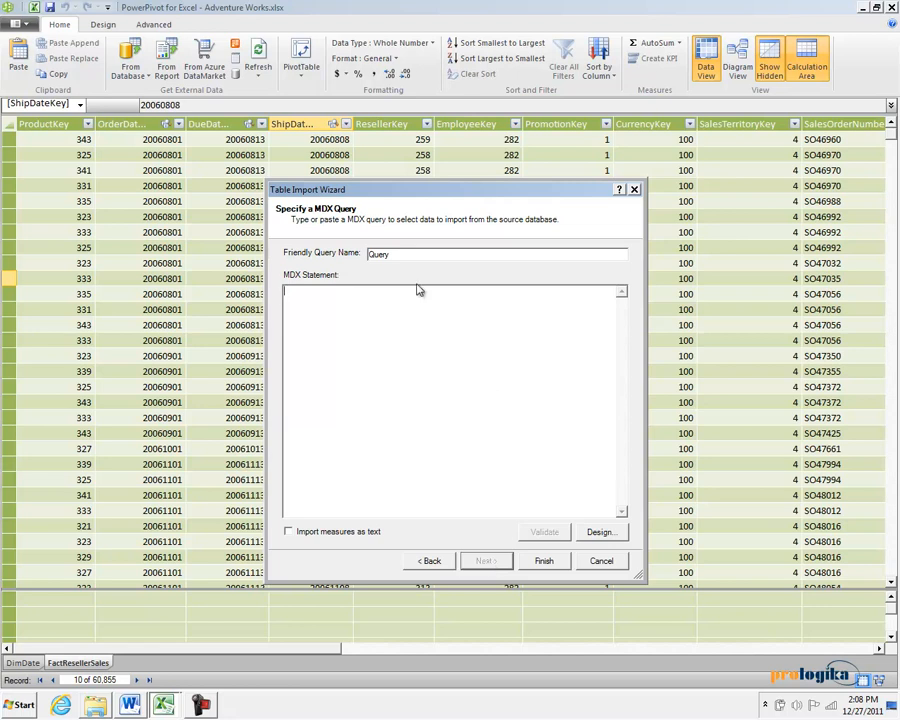
- Name the MDX query SalesTerritories and open the query designer
double_click(387, 255)
type("SalesTerritories")
left_click(593, 534)
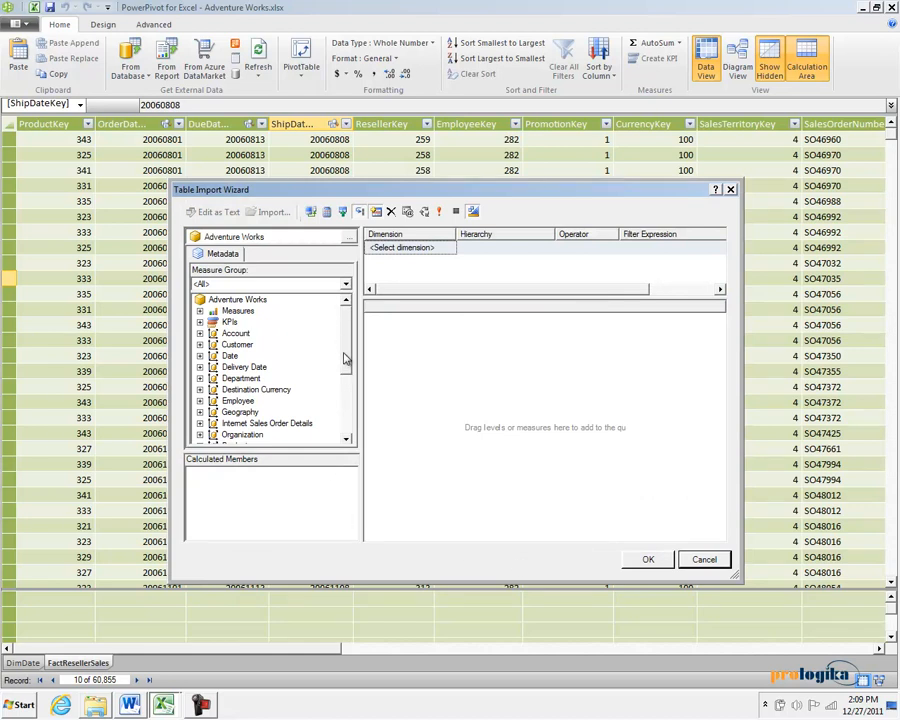
- Add Sales Territory Group, Sales Territory Country and Sales Territory Region from the Sales Territory dimension to the query, in that order
left_click_drag(344, 358, 346, 425)
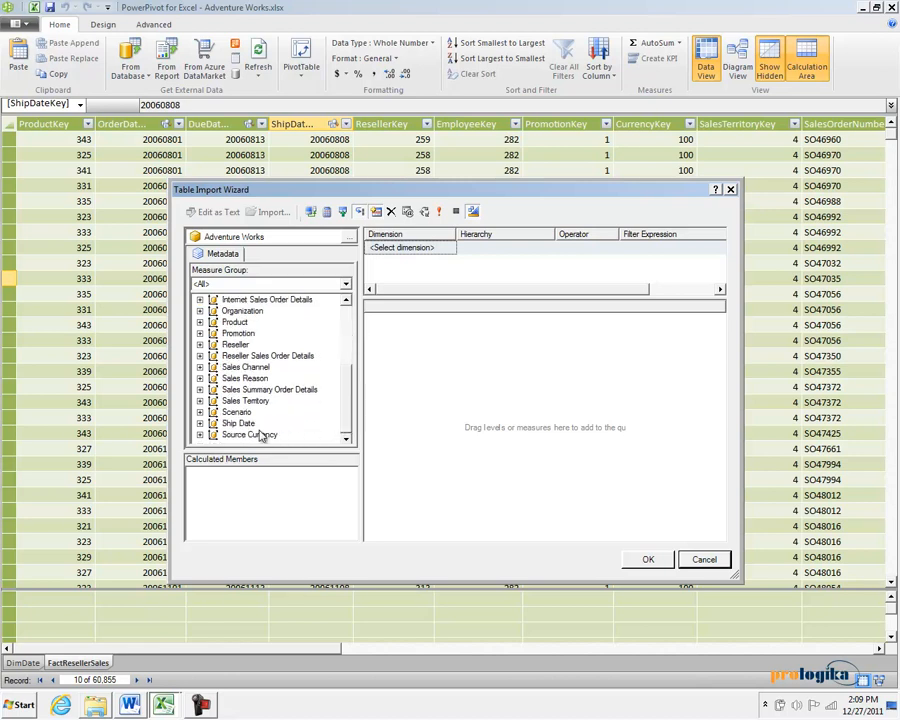
left_click(200, 402)
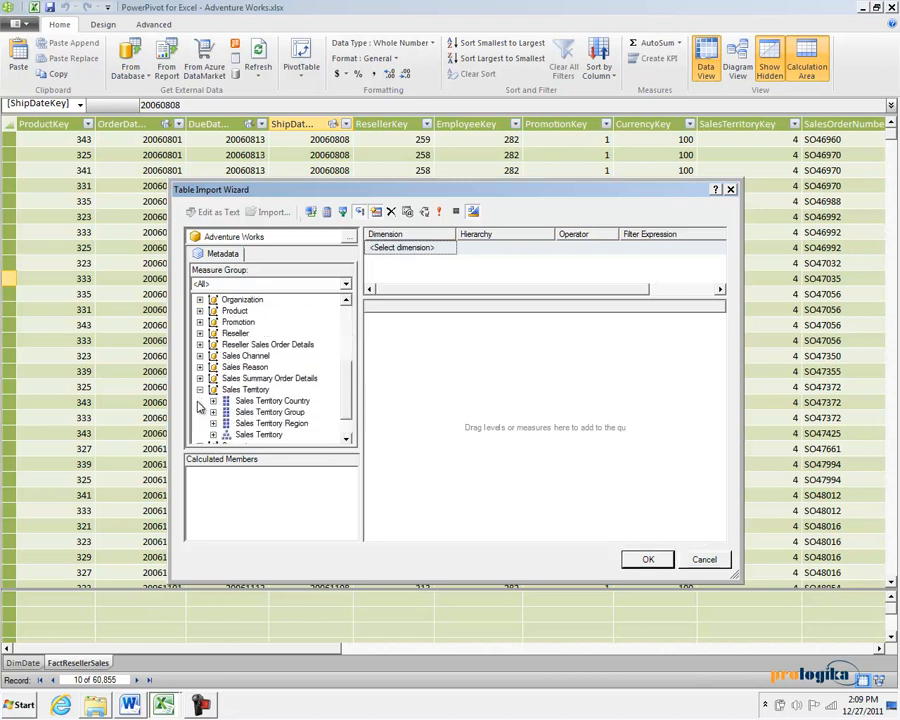
left_click_drag(256, 412, 438, 412)
left_click_drag(290, 401, 444, 390)
left_click_drag(272, 423, 477, 421)
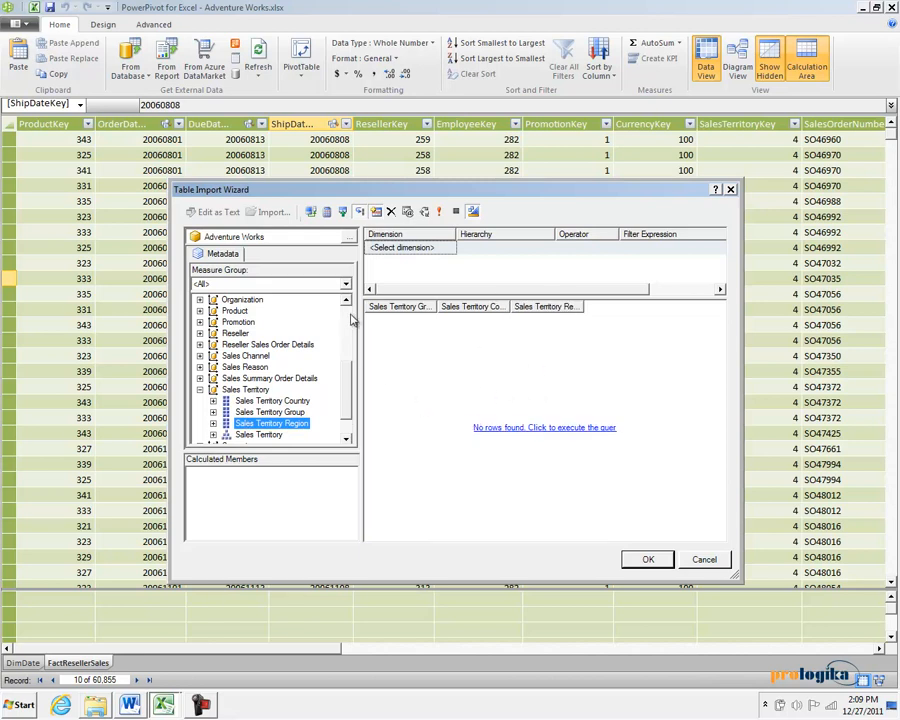
- Add the Value of the Revenue KPI to the query and accept the query design
scroll(265, 347, "up", 4)
left_click(200, 322)
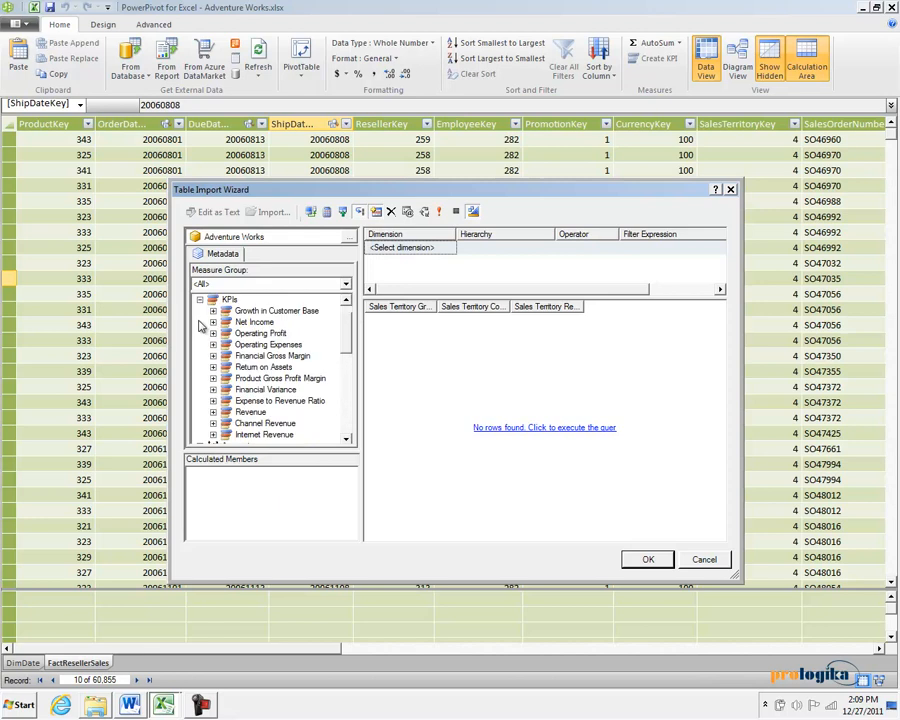
scroll(340, 440, "down", 2)
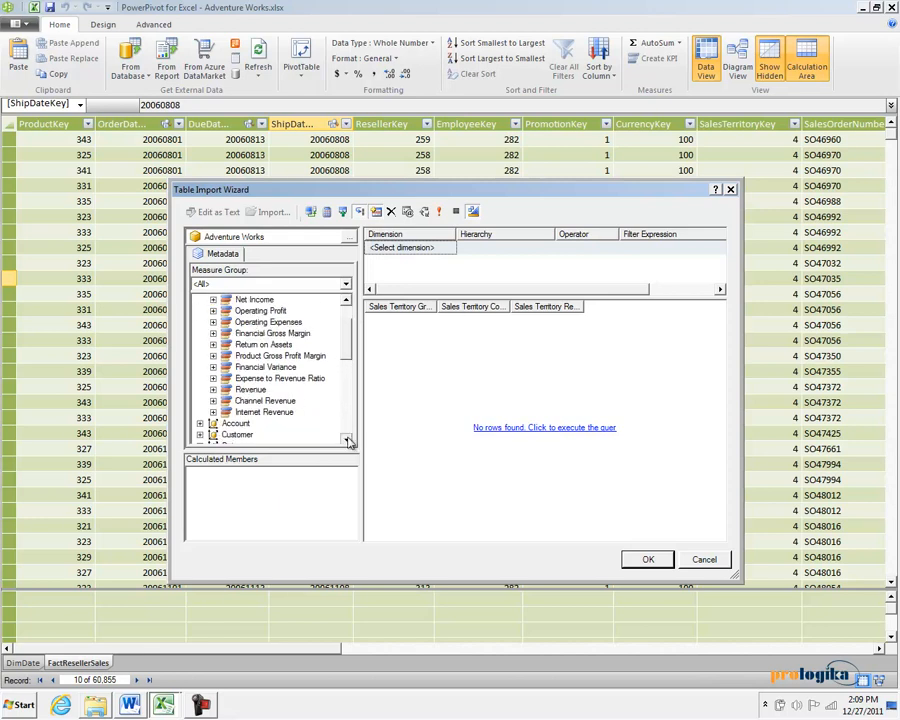
left_click(212, 390)
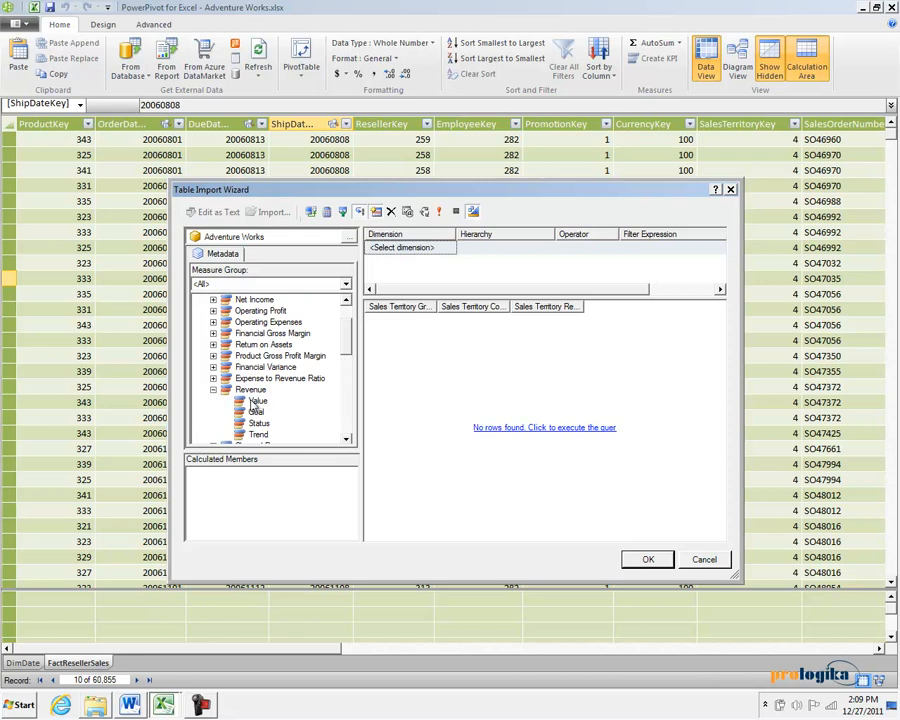
left_click(345, 302)
double_click(345, 302)
scroll(345, 335, "down", 3)
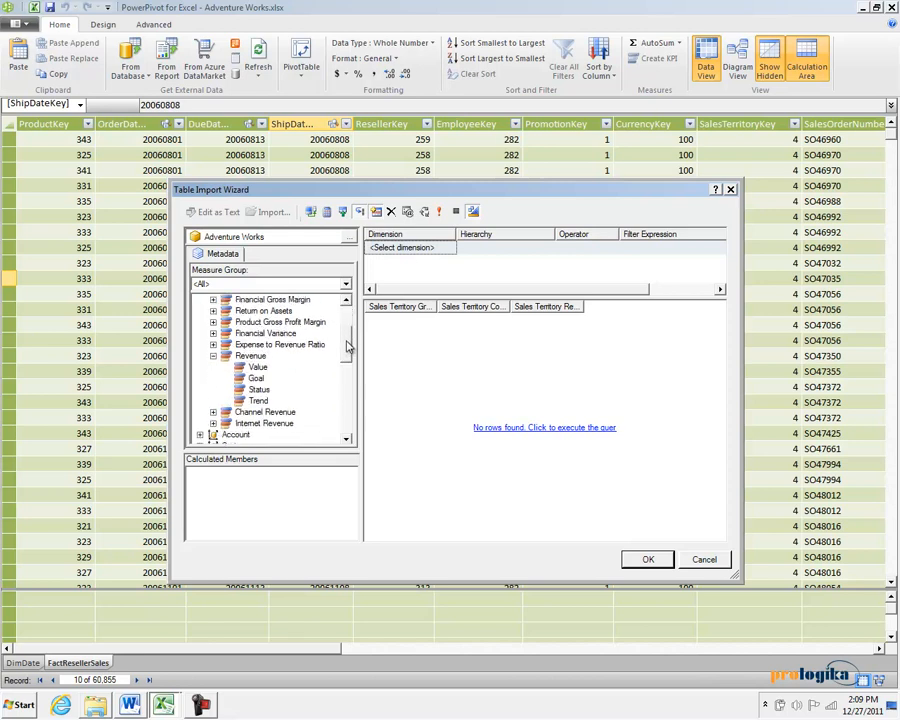
left_click_drag(257, 356, 583, 368)
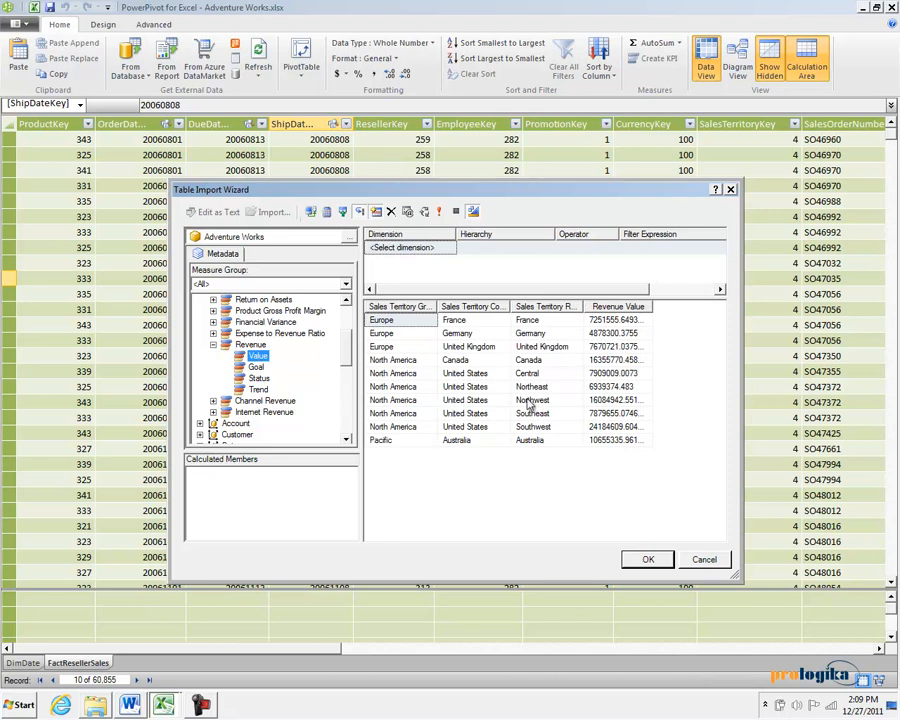
left_click(640, 561)
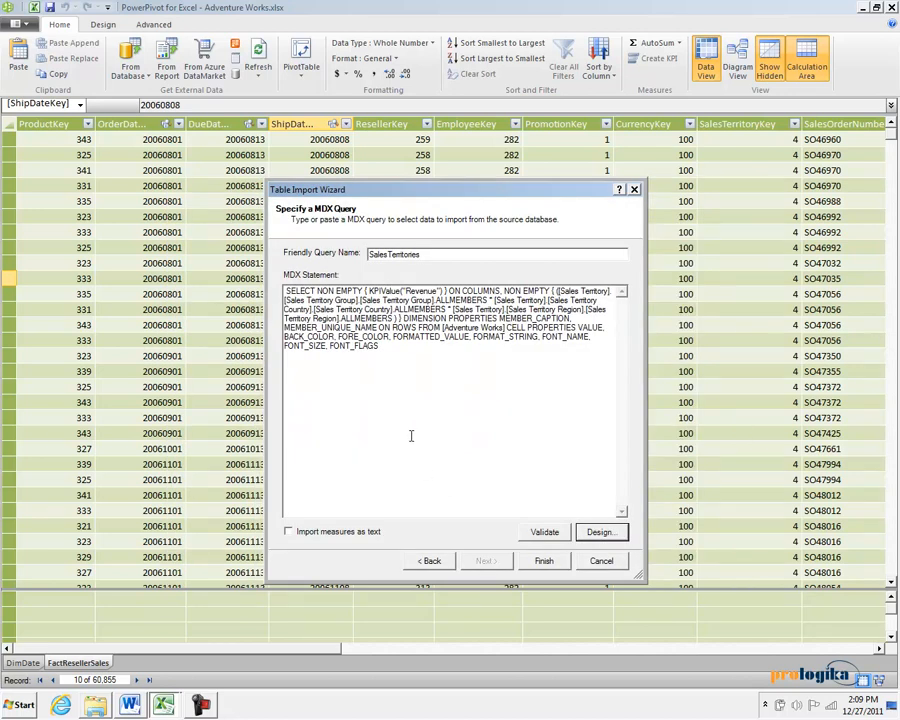
- Run the import of the SalesTerritories query and close the wizard
left_click(384, 347)
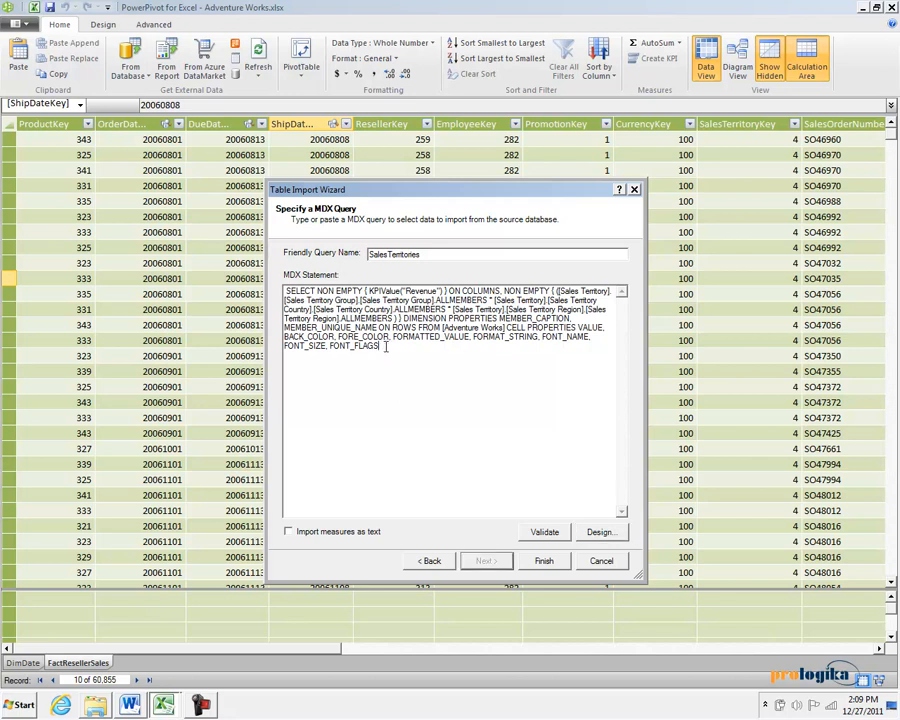
left_click(560, 562)
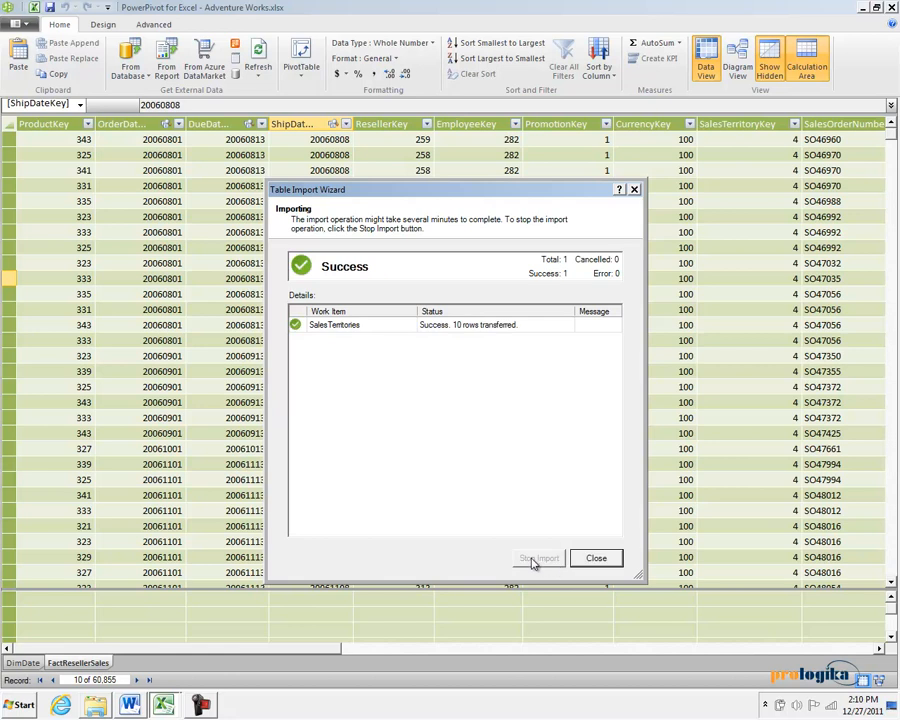
left_click(594, 561)
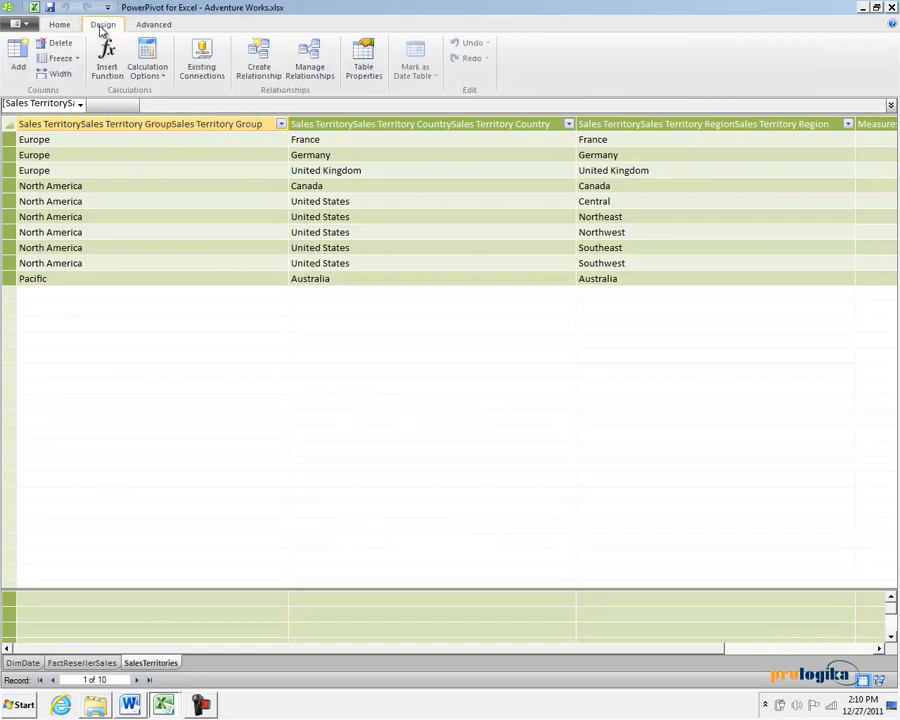
- Open the existing AdventureWorksDW connection and continue with selecting from its list of tables and views
left_click(205, 70)
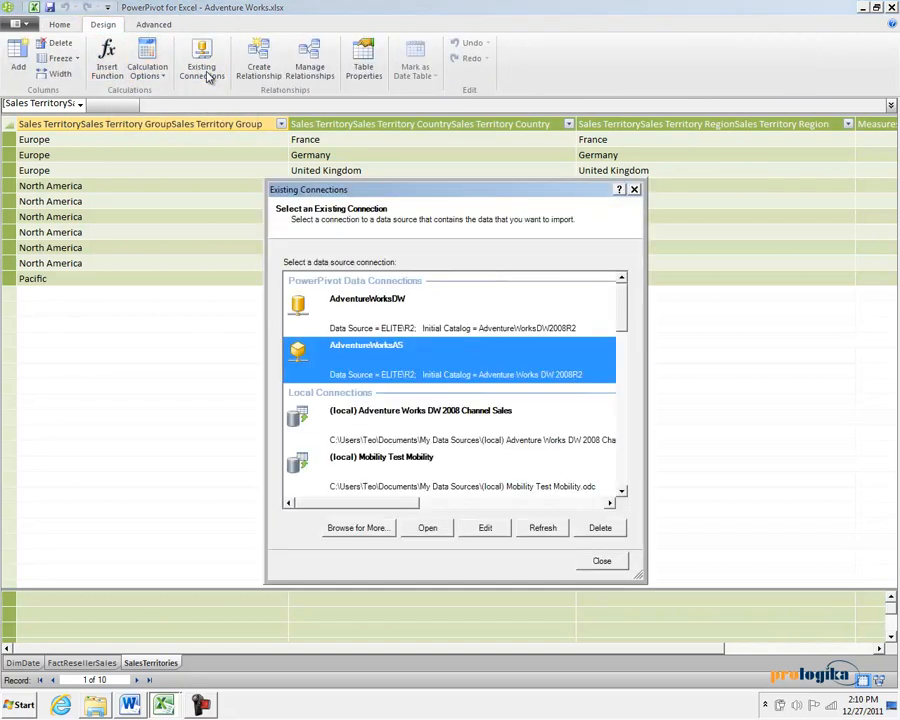
left_click(358, 318)
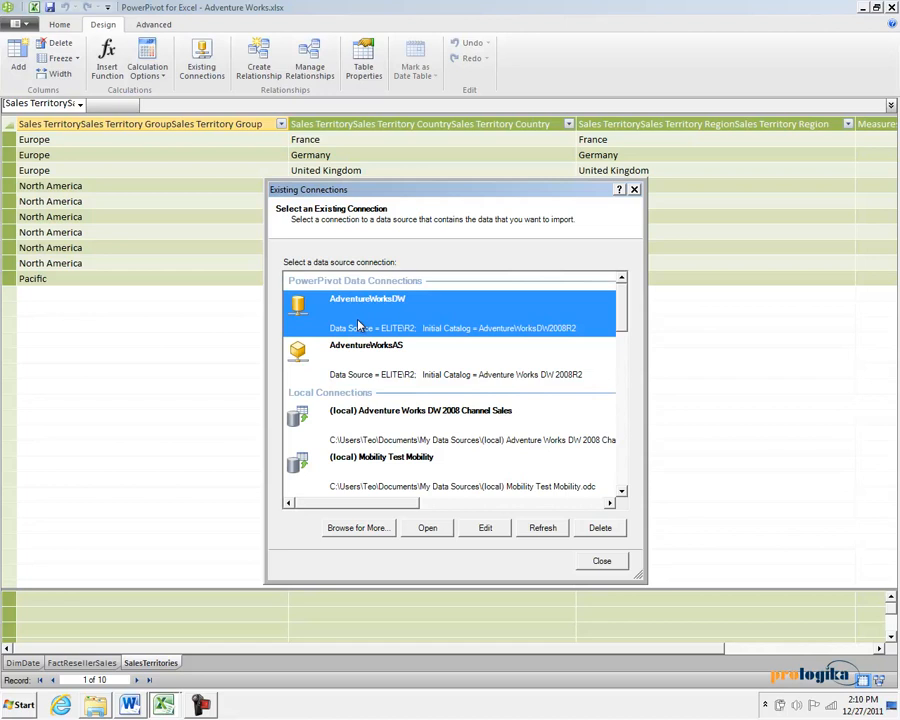
left_click(430, 528)
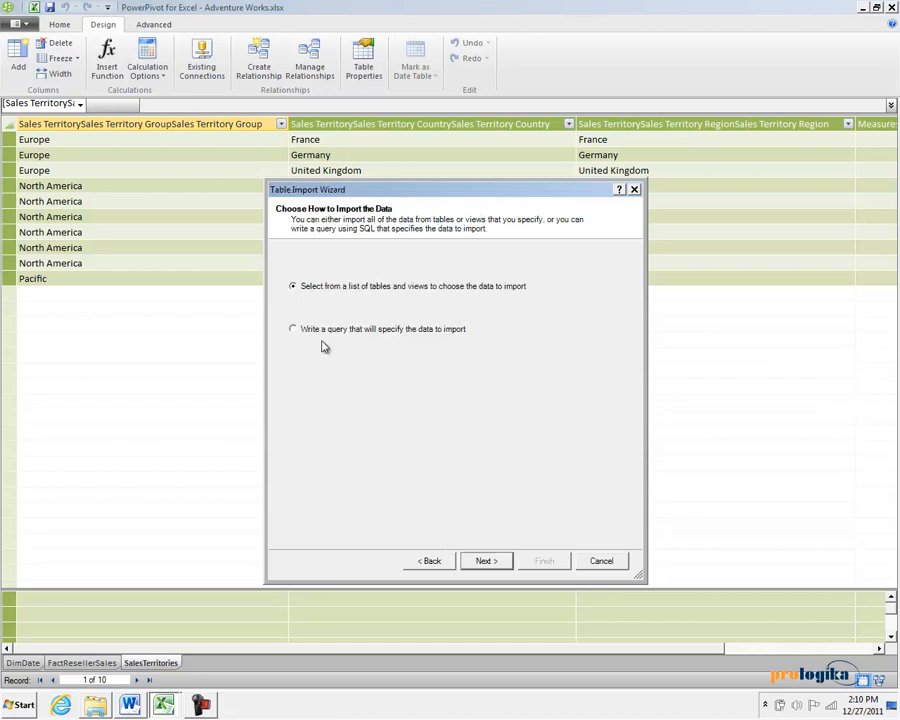
left_click(499, 563)
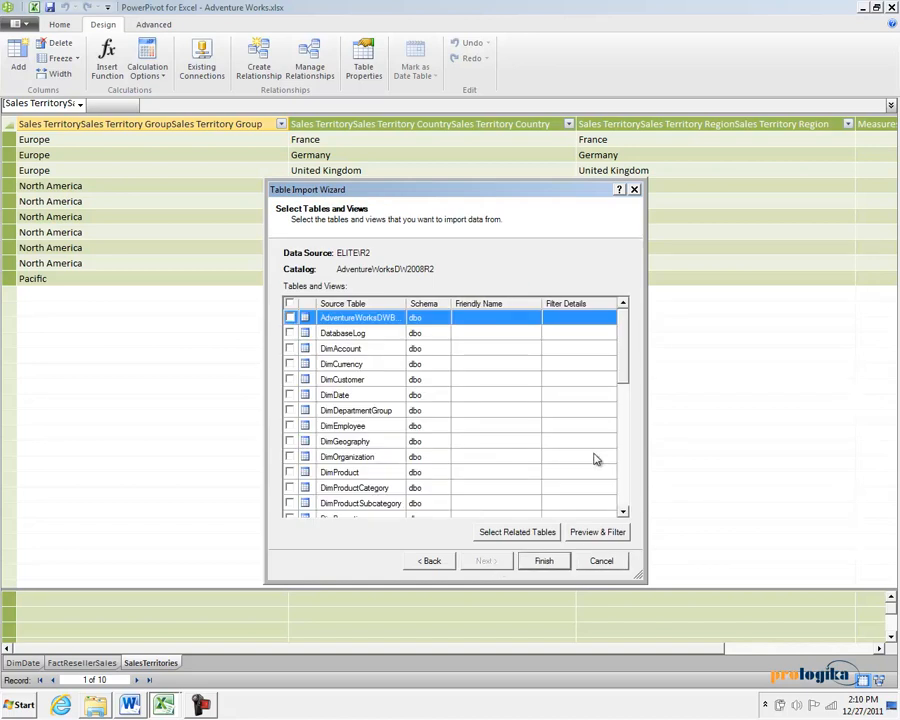
- Include the DimSalesTerritory table in the import and change its friendly name to SalesTerritories
left_click(626, 497)
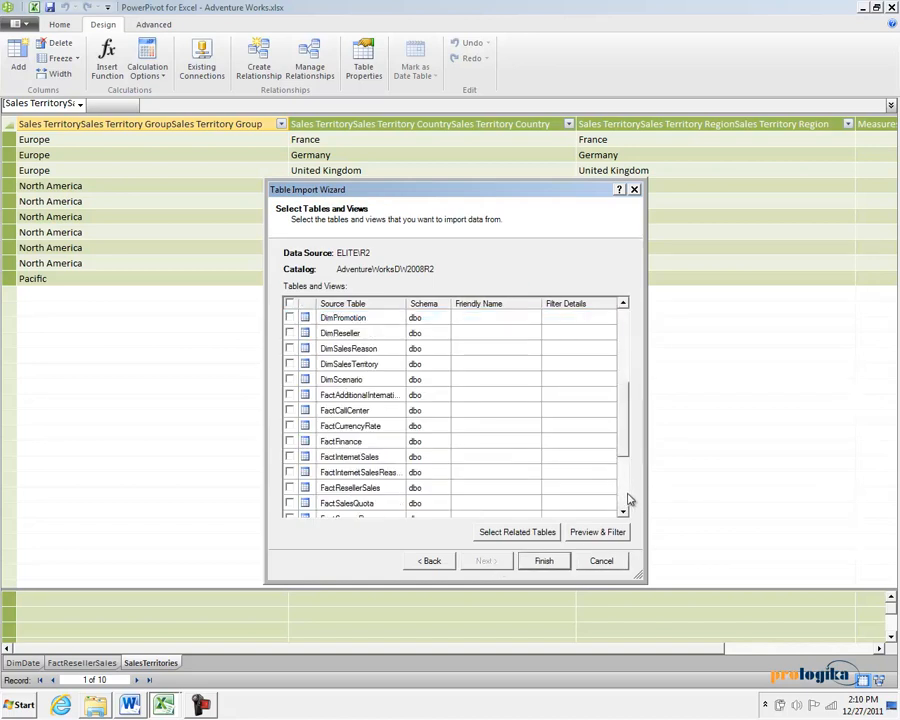
left_click(289, 364)
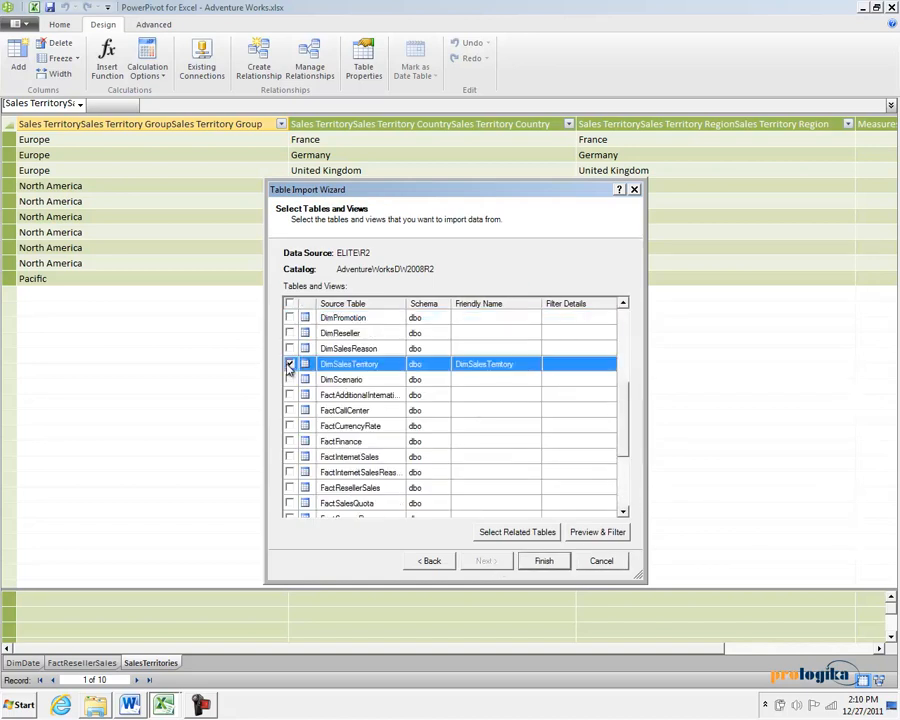
left_click(490, 363)
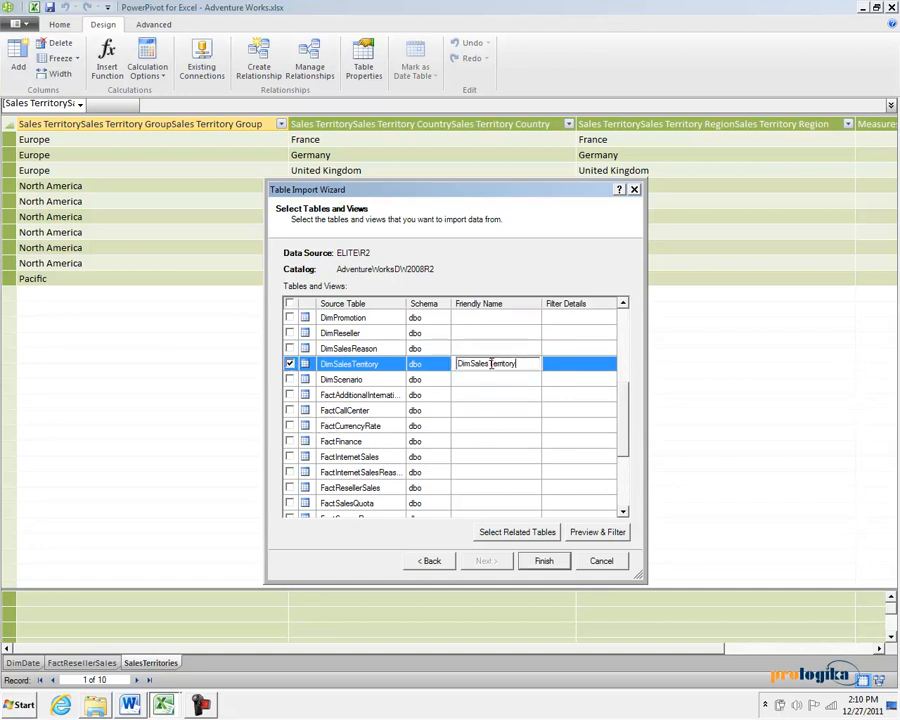
left_click_drag(471, 363, 418, 368)
key("Delete")
left_click(510, 363)
key("BackSpace")
type("ies")
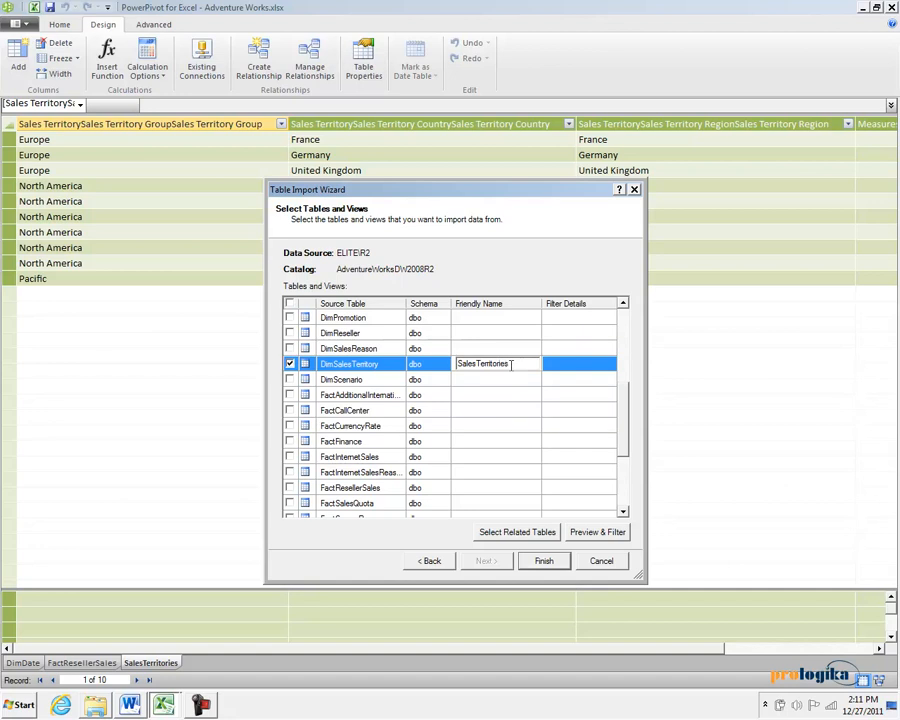